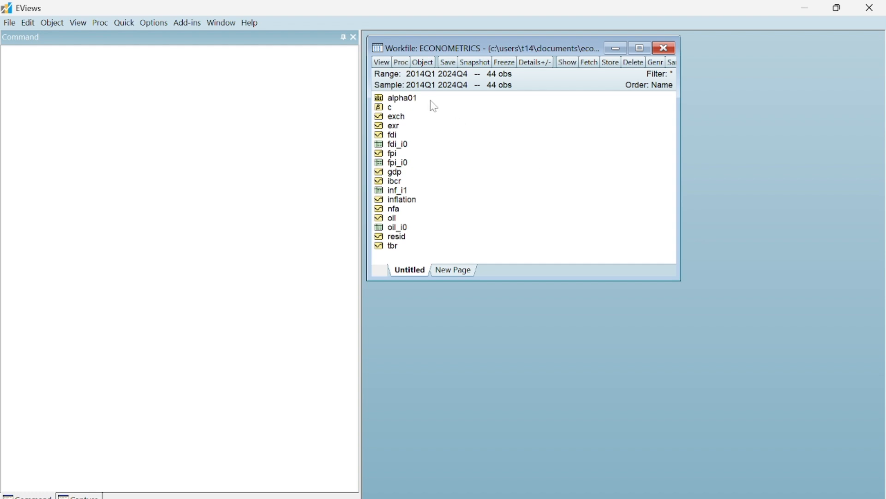
{"action": "double_click", "coordinate": [392, 135]}
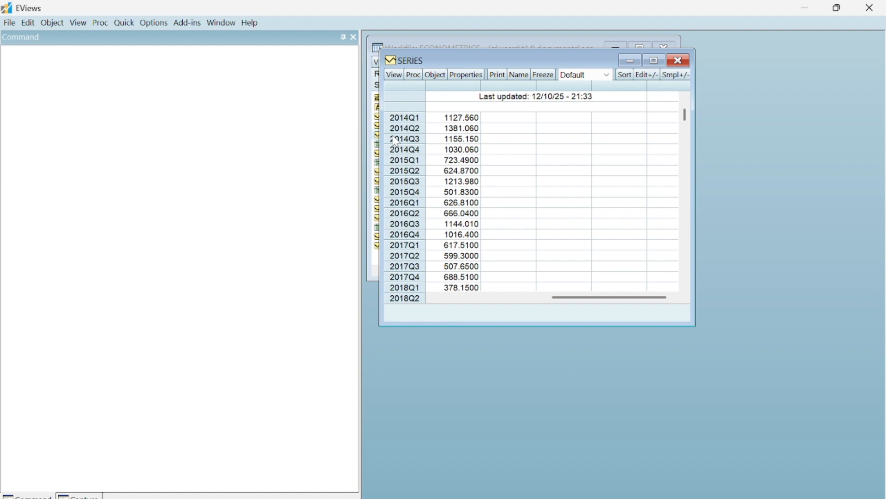
{"action": "left_click", "coordinate": [395, 75]}
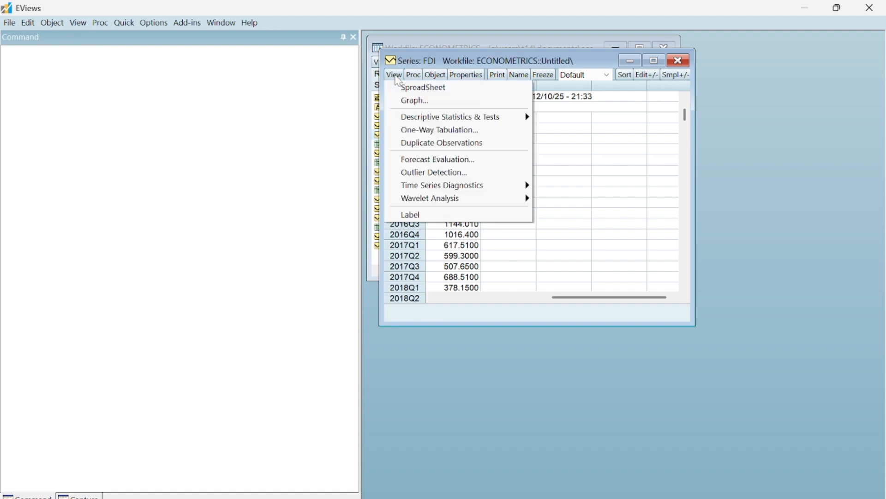
{"action": "left_click", "coordinate": [676, 63]}
{"action": "left_click", "coordinate": [676, 64]}
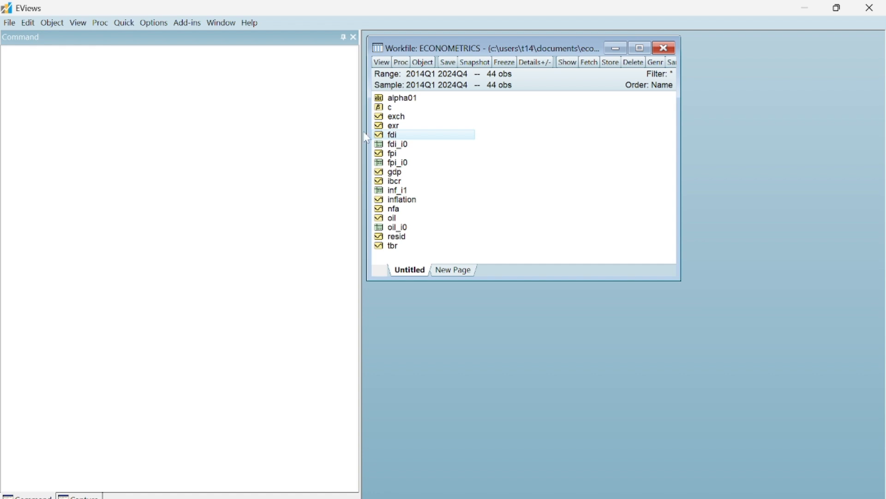
Step: Open the fdi series and plot its raw data as a Line & Symbol basic graph
{"action": "double_click", "coordinate": [389, 139]}
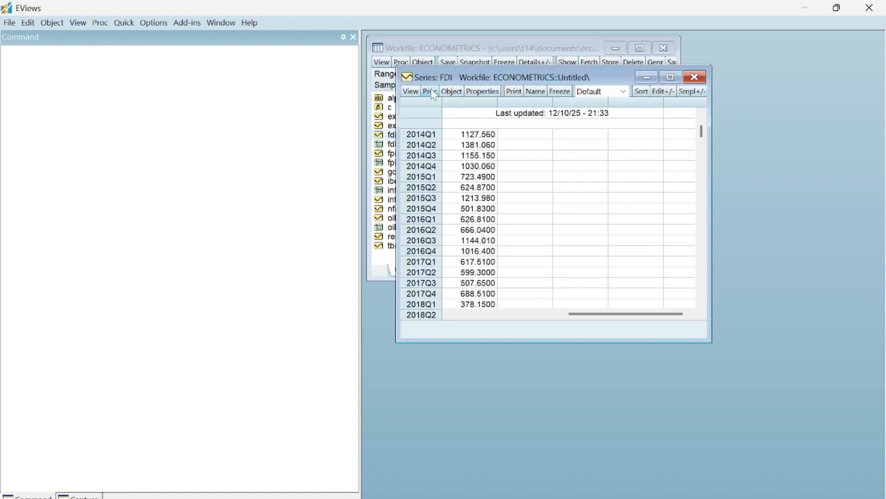
{"action": "left_click", "coordinate": [412, 93]}
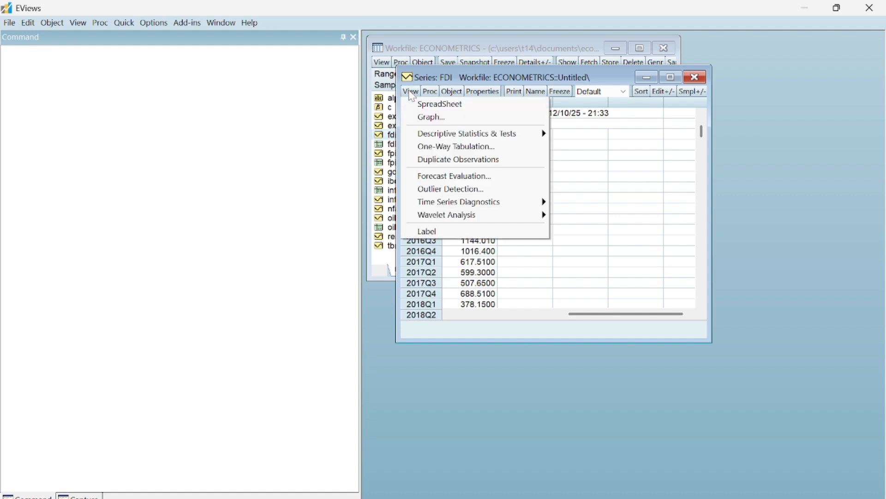
{"action": "left_click", "coordinate": [429, 118]}
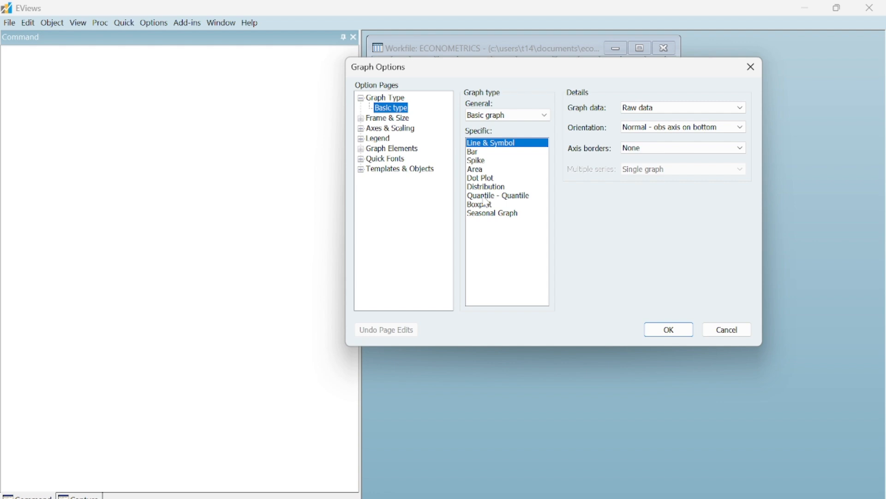
{"action": "left_click", "coordinate": [665, 333]}
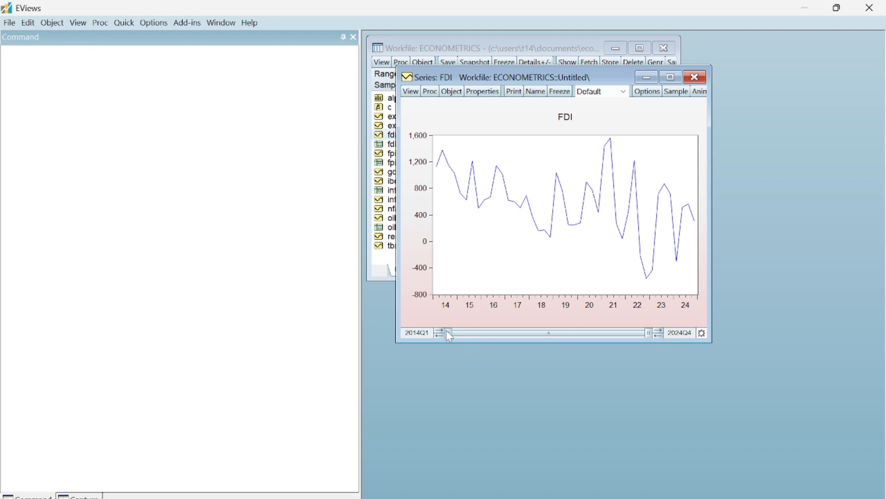
Step: Try starting the FDI graph at 2017Q3, maximize its window and restore the full 2014–2024 range
{"action": "left_click_drag", "start_coordinate": [449, 332], "coordinate": [510, 328]}
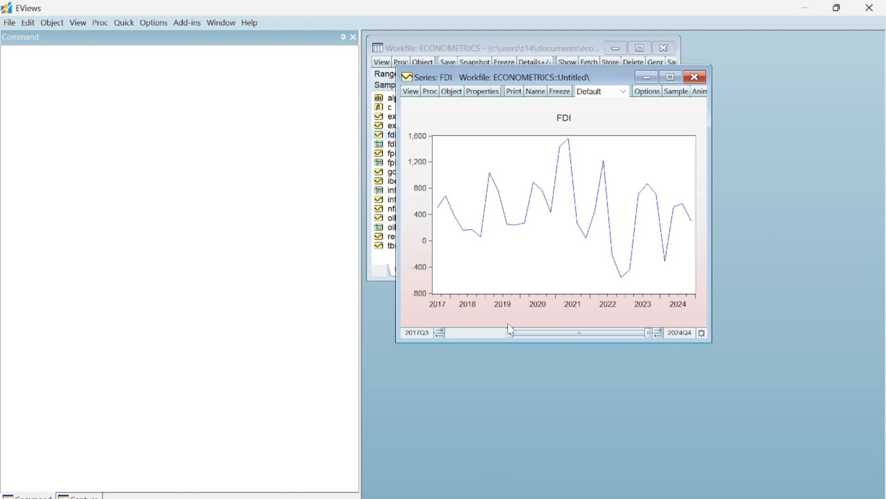
{"action": "left_click", "coordinate": [671, 77]}
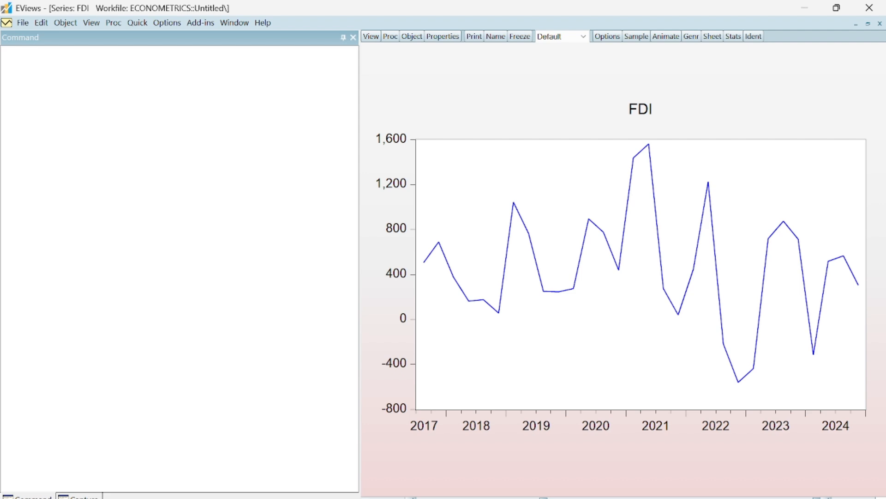
{"action": "left_click_drag", "start_coordinate": [817, 498], "coordinate": [844, 497]}
{"action": "left_click_drag", "start_coordinate": [544, 498], "coordinate": [326, 496]}
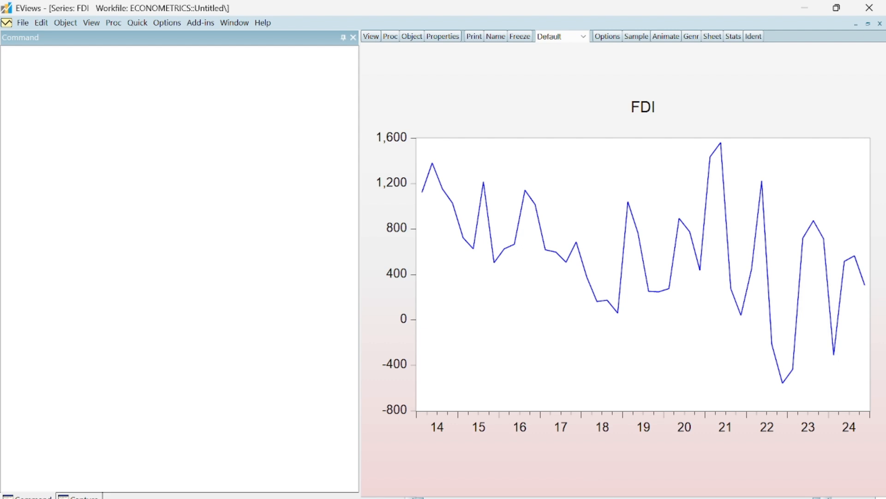
Step: Limit the FDI graph to 2014Q1–2019Q4 and examine the trend over that period
{"action": "left_click_drag", "start_coordinate": [816, 498], "coordinate": [693, 498]}
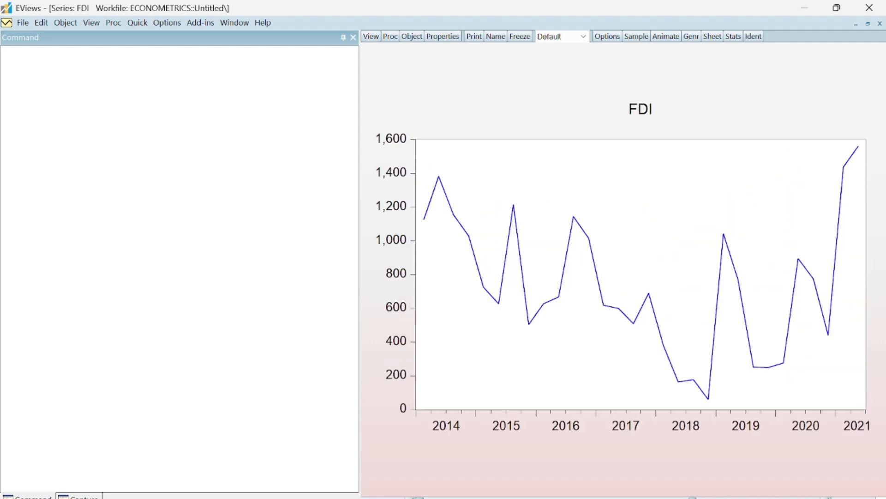
{"action": "left_click_drag", "start_coordinate": [684, 497], "coordinate": [640, 497]}
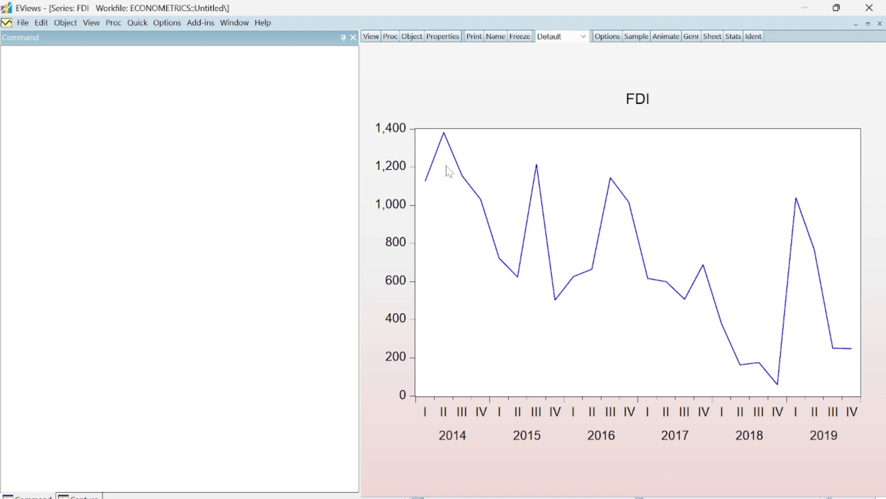
{"action": "mouse_move", "coordinate": [631, 196]}
{"action": "mouse_move", "coordinate": [861, 362]}
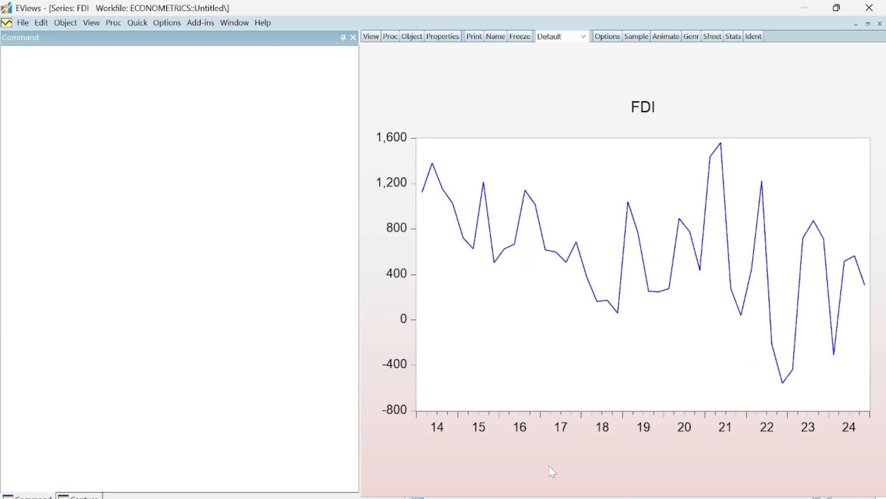
Step: Examine the FDI graph for 2021Q1–2024Q4 and over the full range, and close the series
{"action": "left_click_drag", "start_coordinate": [417, 496], "coordinate": [668, 496]}
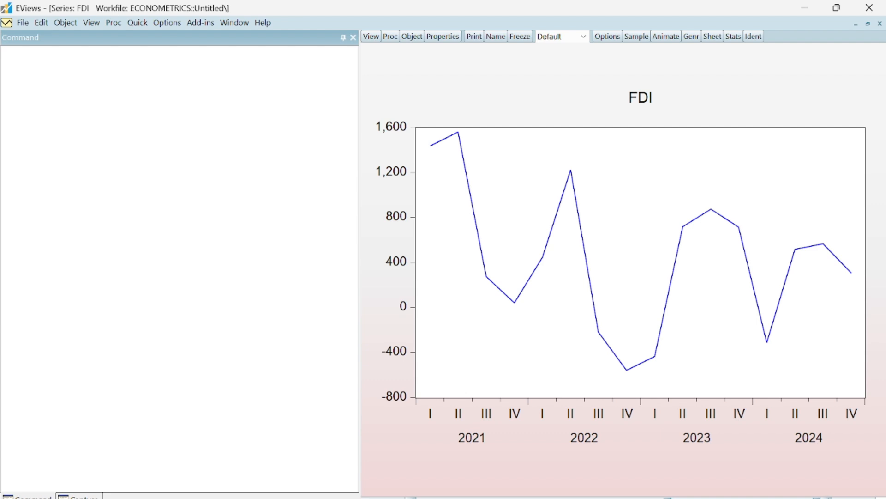
{"action": "left_click_drag", "start_coordinate": [668, 498], "coordinate": [384, 487]}
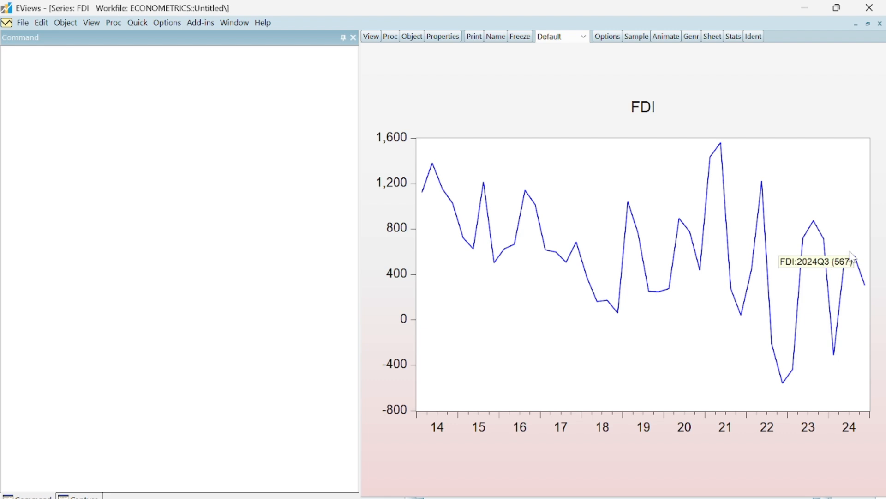
{"action": "mouse_move", "coordinate": [855, 259]}
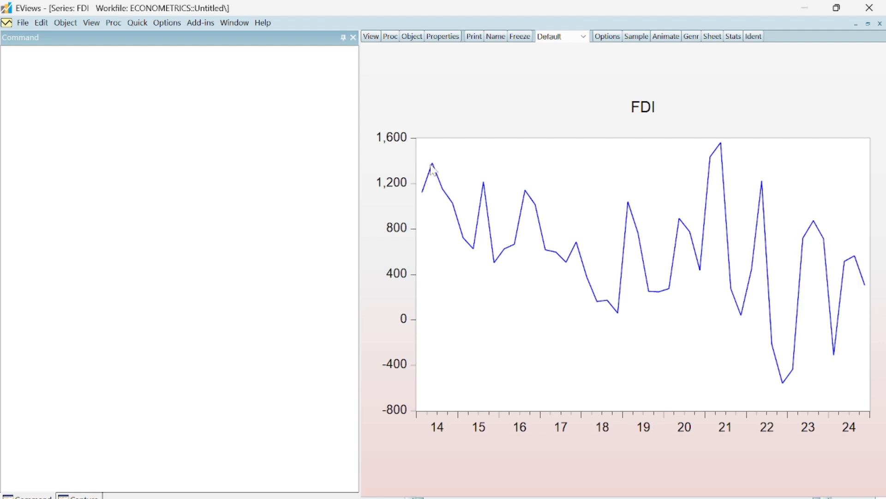
{"action": "mouse_move", "coordinate": [434, 169]}
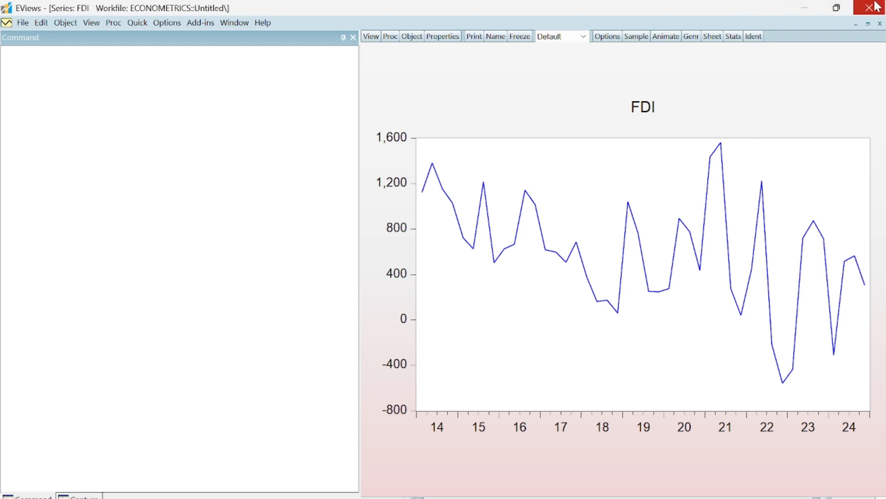
{"action": "left_click", "coordinate": [880, 24]}
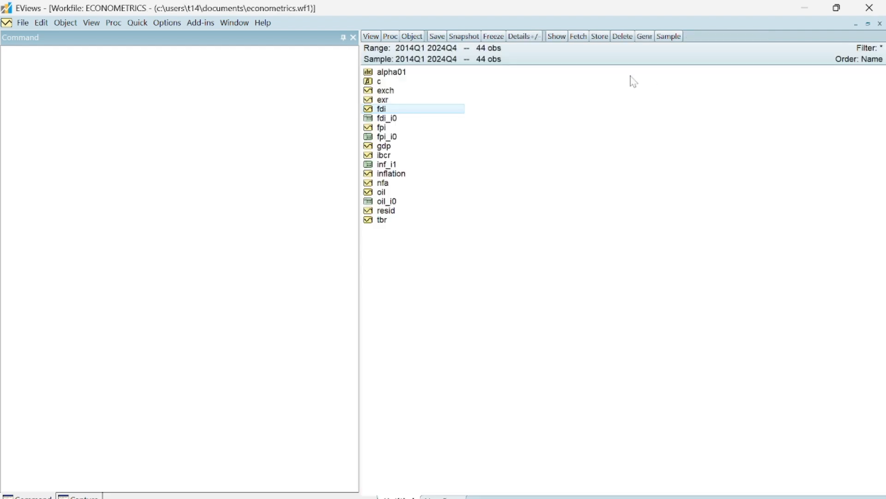
Step: Open the fpi series and plot its raw data as a Line & Symbol basic graph
{"action": "left_click", "coordinate": [386, 131]}
{"action": "right_click", "coordinate": [387, 135]}
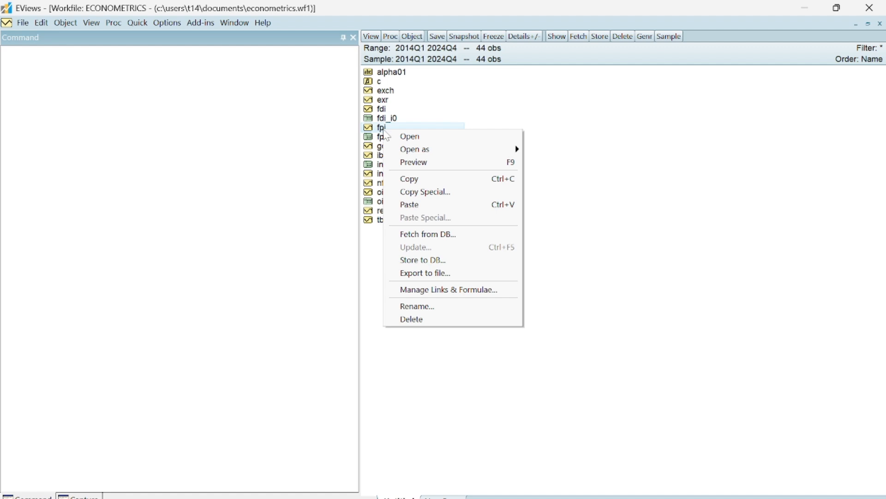
{"action": "left_click", "coordinate": [388, 136]}
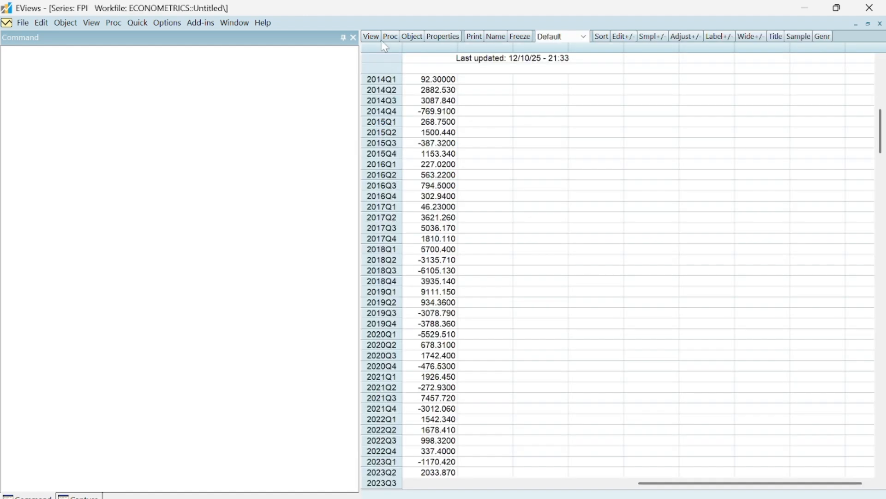
{"action": "left_click", "coordinate": [374, 38]}
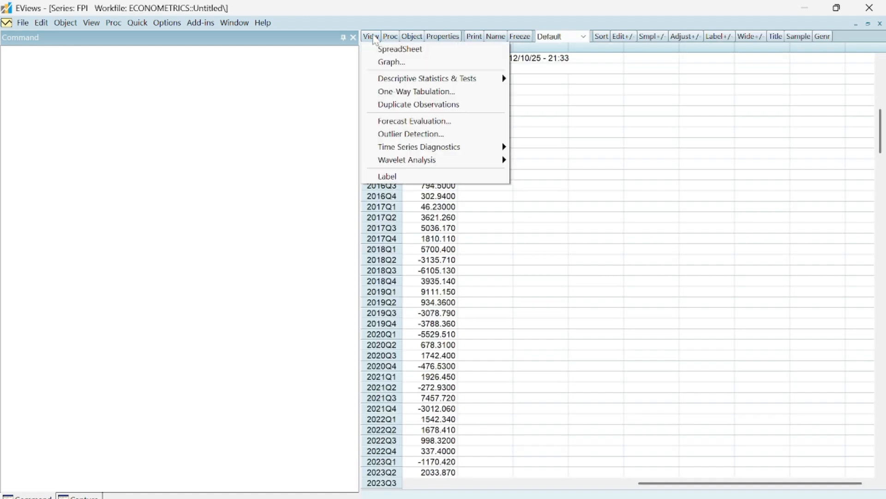
{"action": "mouse_move", "coordinate": [424, 83]}
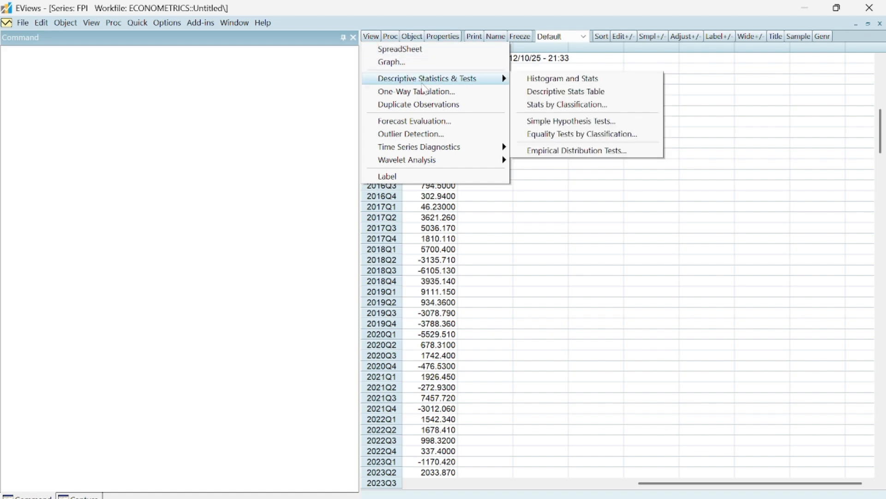
{"action": "left_click", "coordinate": [406, 62]}
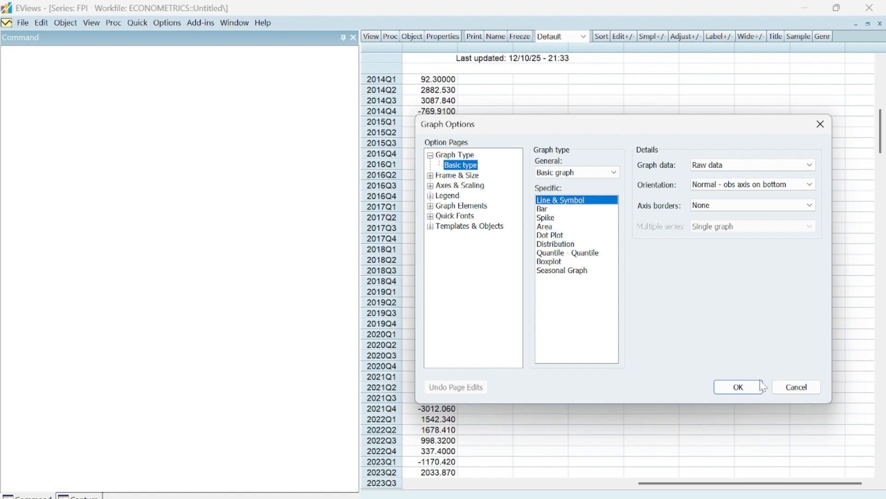
{"action": "left_click", "coordinate": [734, 387]}
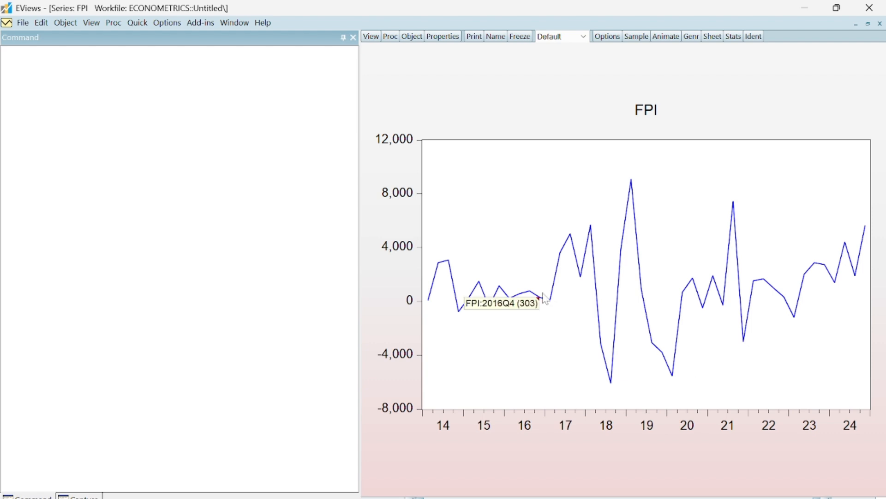
Step: Limit the FPI graph to 2014Q1–2019Q4 to examine that period, and restore the full range
{"action": "mouse_move", "coordinate": [469, 271]}
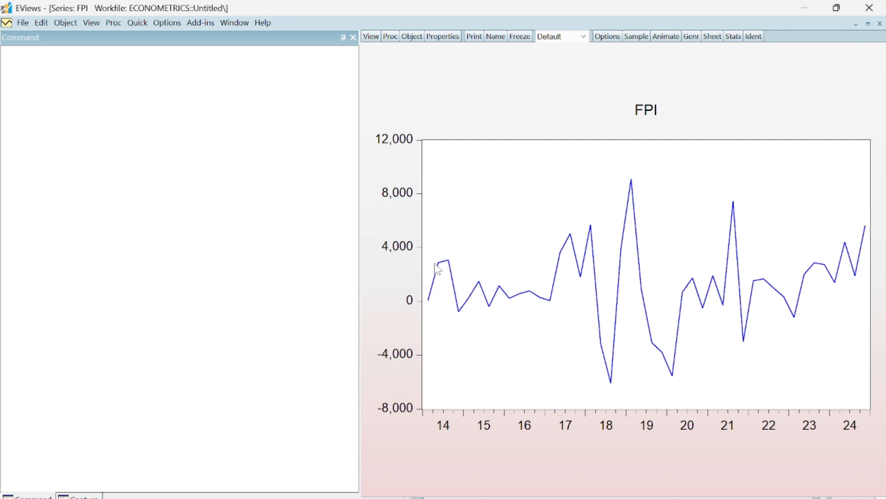
{"action": "mouse_move", "coordinate": [438, 268]}
{"action": "left_click_drag", "start_coordinate": [817, 497], "coordinate": [610, 486]}
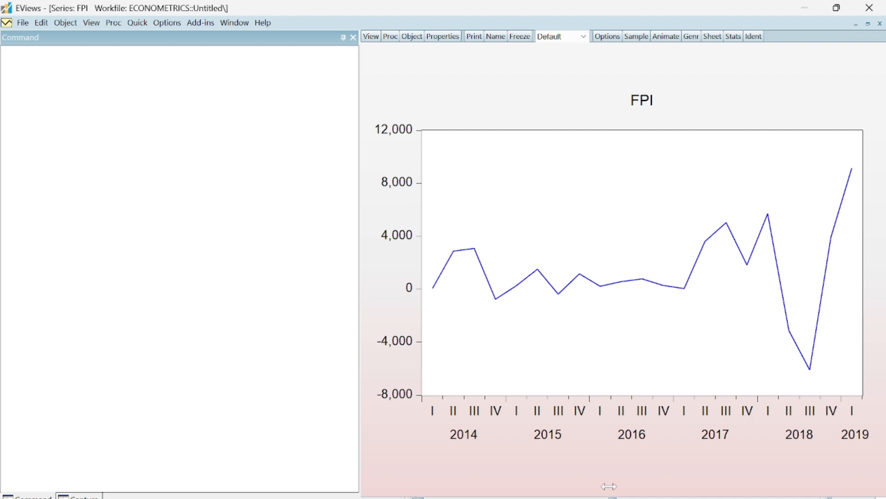
{"action": "left_click_drag", "start_coordinate": [610, 486], "coordinate": [627, 485]}
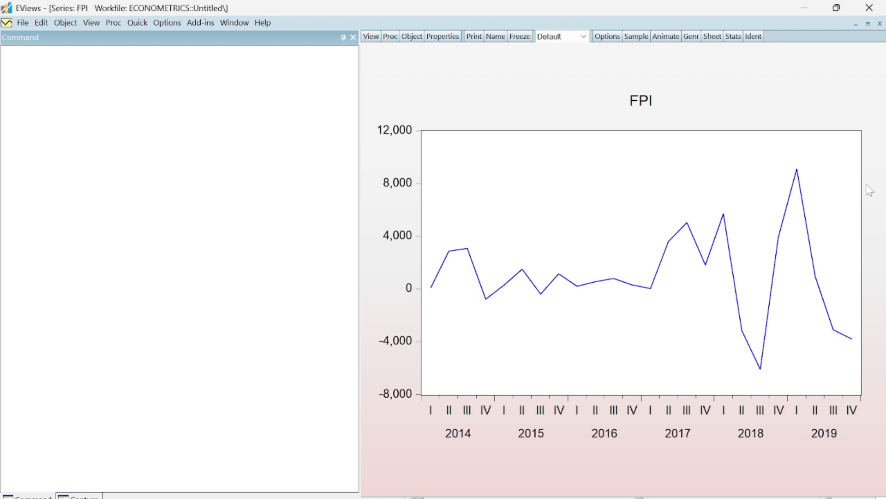
{"action": "mouse_move", "coordinate": [800, 177]}
{"action": "mouse_move", "coordinate": [852, 338]}
{"action": "left_click_drag", "start_coordinate": [639, 497], "coordinate": [818, 497]}
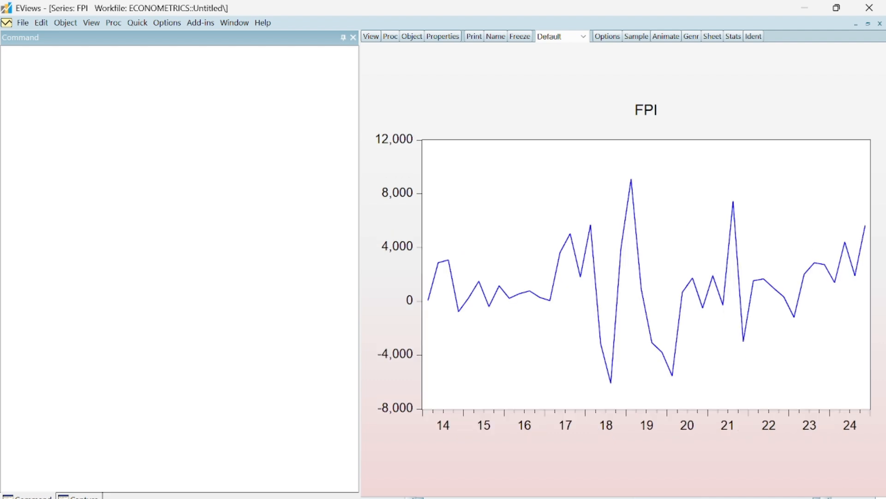
Step: Limit the FPI graph to 2020Q4–2024Q4 and examine the fluctuations over that period
{"action": "left_click_drag", "start_coordinate": [418, 497], "coordinate": [657, 498]}
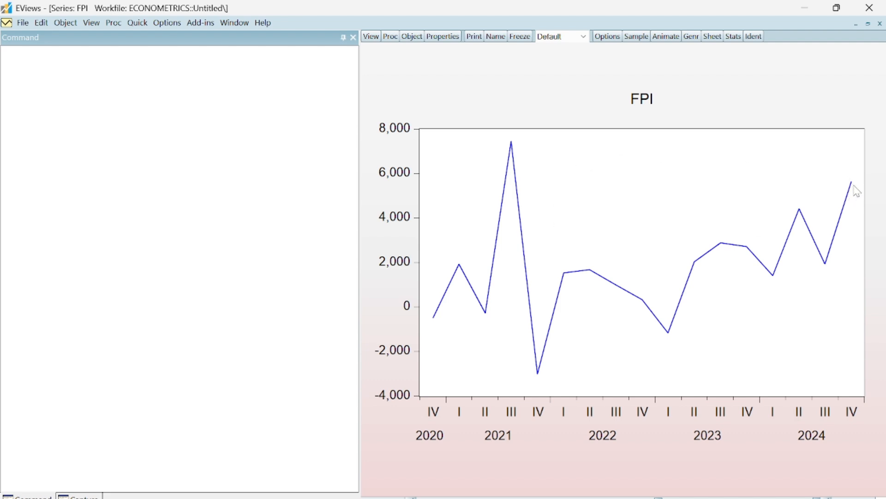
{"action": "mouse_move", "coordinate": [852, 182]}
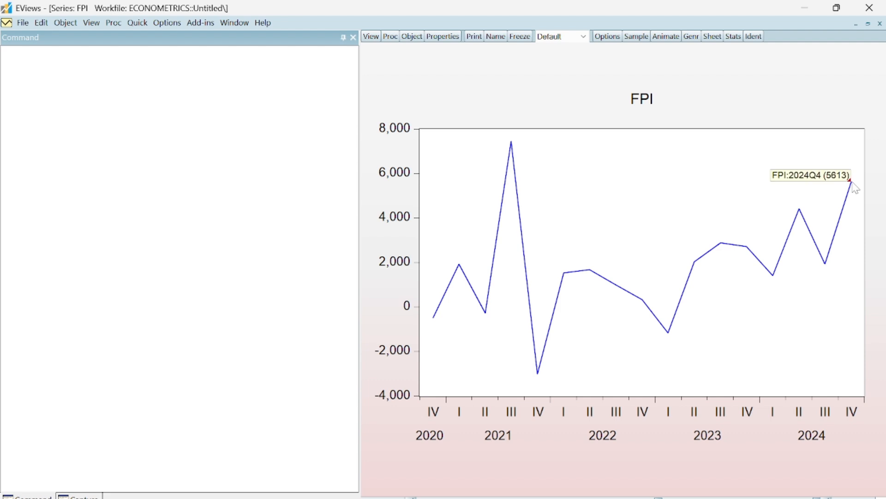
{"action": "mouse_move", "coordinate": [438, 319]}
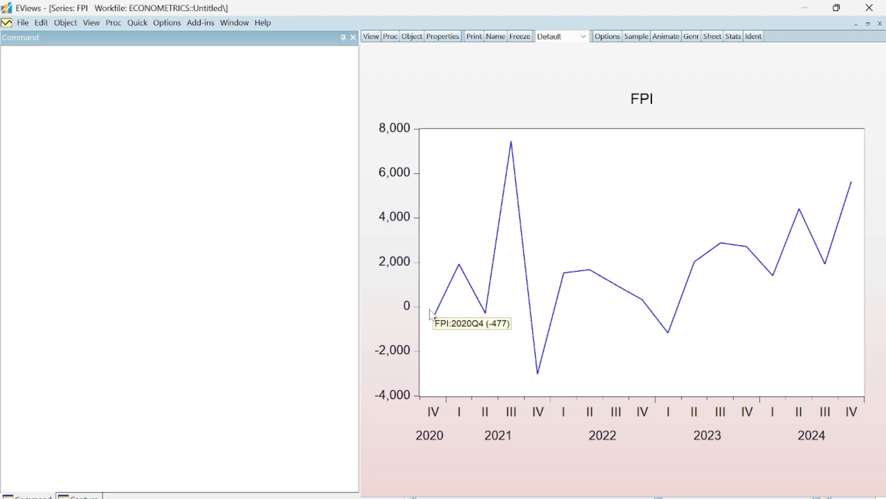
{"action": "mouse_move", "coordinate": [553, 390]}
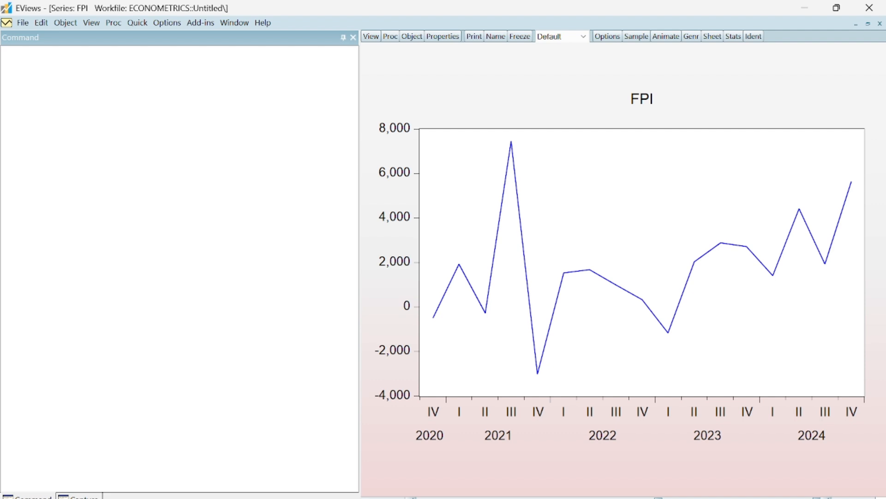
Step: Restore the FPI graph's full 2014–2024 range, examine its peaks and close the series
{"action": "left_click_drag", "start_coordinate": [517, 498], "coordinate": [420, 497]}
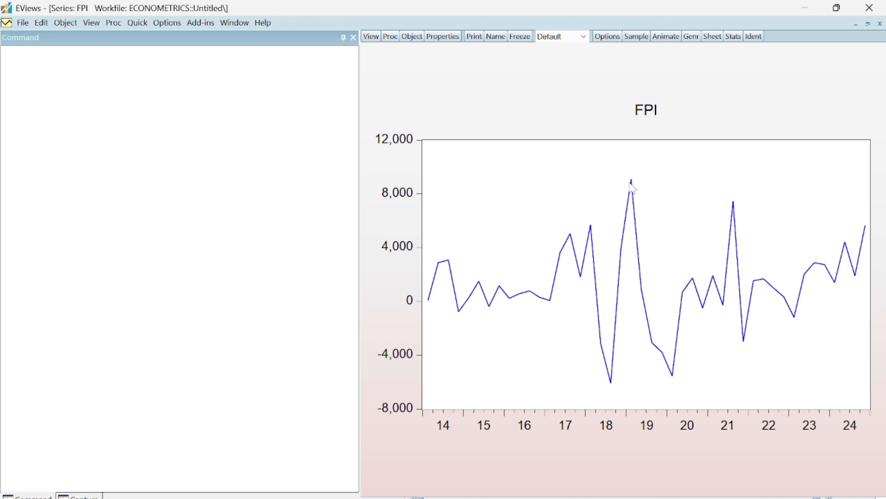
{"action": "mouse_move", "coordinate": [633, 186]}
{"action": "mouse_move", "coordinate": [869, 235]}
{"action": "mouse_move", "coordinate": [725, 200]}
{"action": "left_click", "coordinate": [880, 24]}
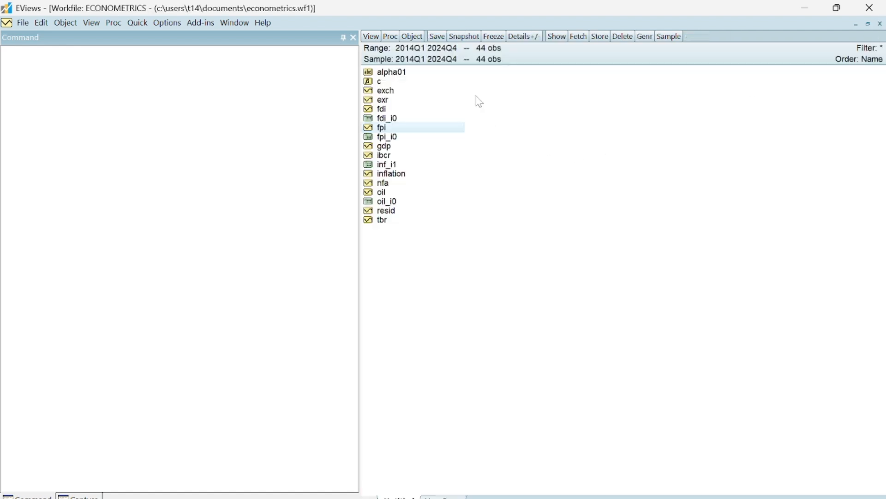
Step: Open the fpi and fdi series together as a group
{"action": "left_click", "coordinate": [385, 110], "text": "ctrl"}
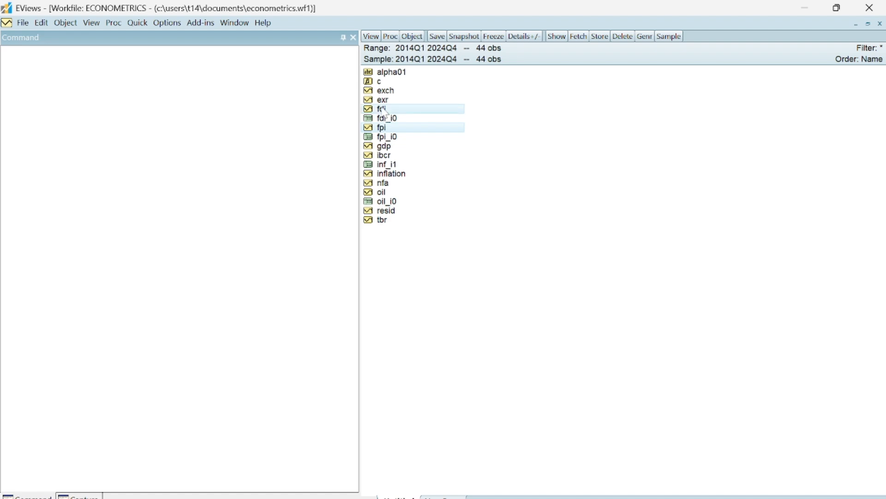
{"action": "right_click", "coordinate": [453, 115]}
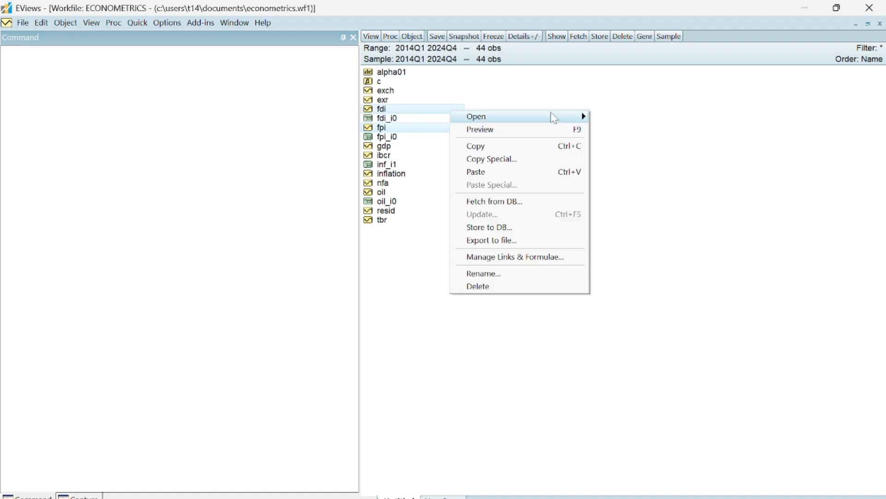
{"action": "mouse_move", "coordinate": [557, 118]}
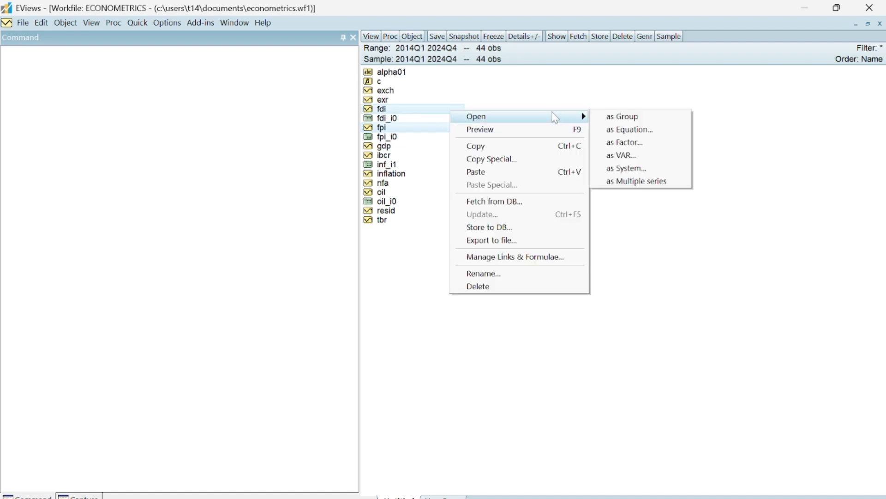
{"action": "left_click", "coordinate": [644, 121]}
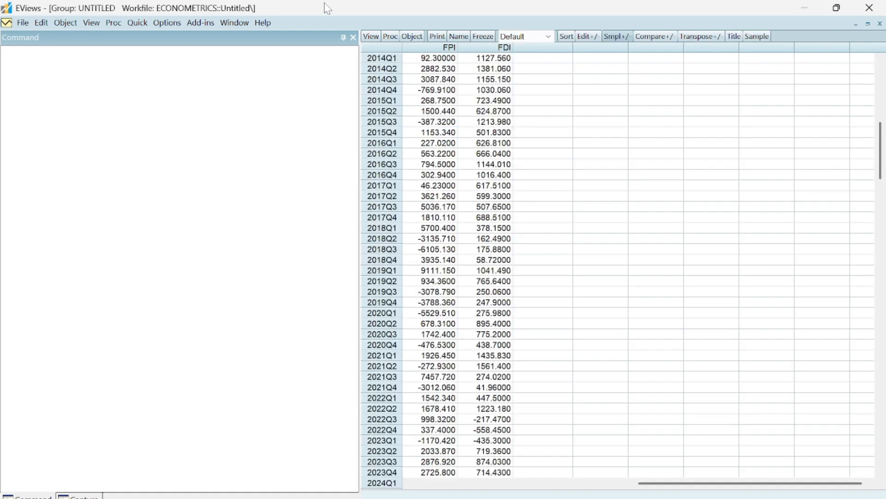
Step: Plot the group's raw data as a single Line & Symbol graph to compare both series, and return to the spreadsheet view
{"action": "left_click", "coordinate": [371, 37]}
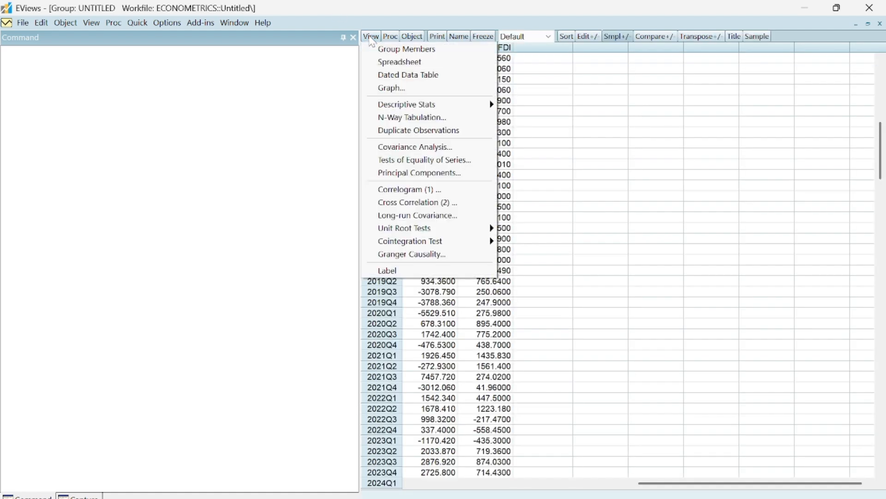
{"action": "left_click", "coordinate": [400, 91]}
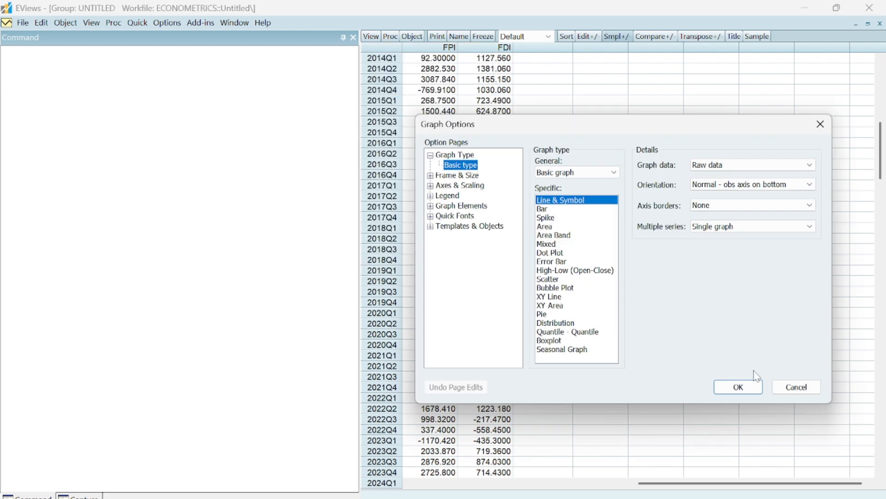
{"action": "left_click", "coordinate": [738, 388]}
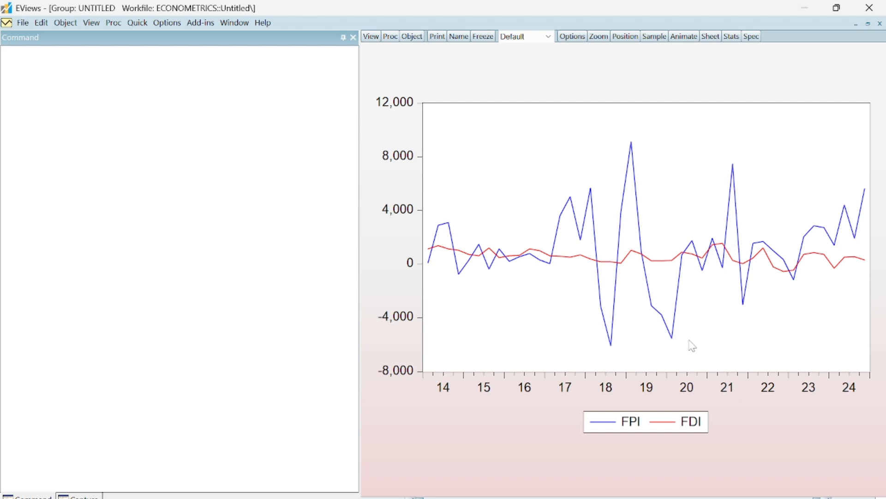
{"action": "mouse_move", "coordinate": [631, 267]}
{"action": "left_click", "coordinate": [371, 37]}
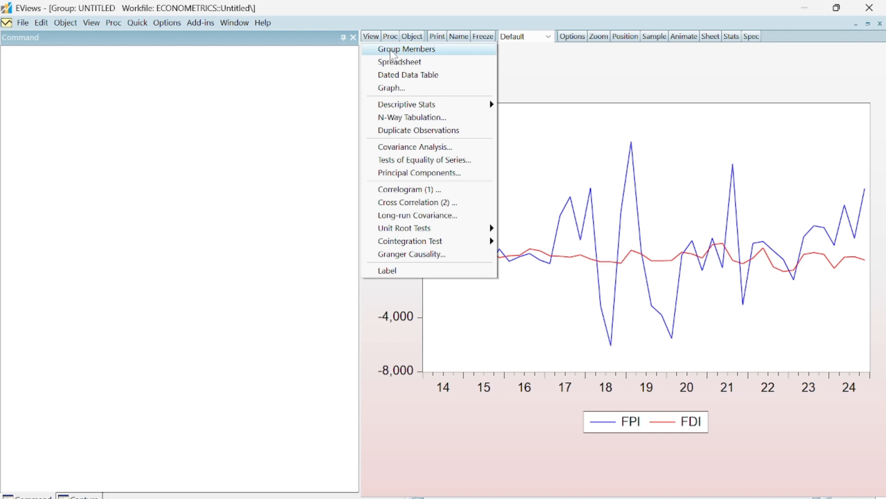
{"action": "left_click", "coordinate": [397, 65]}
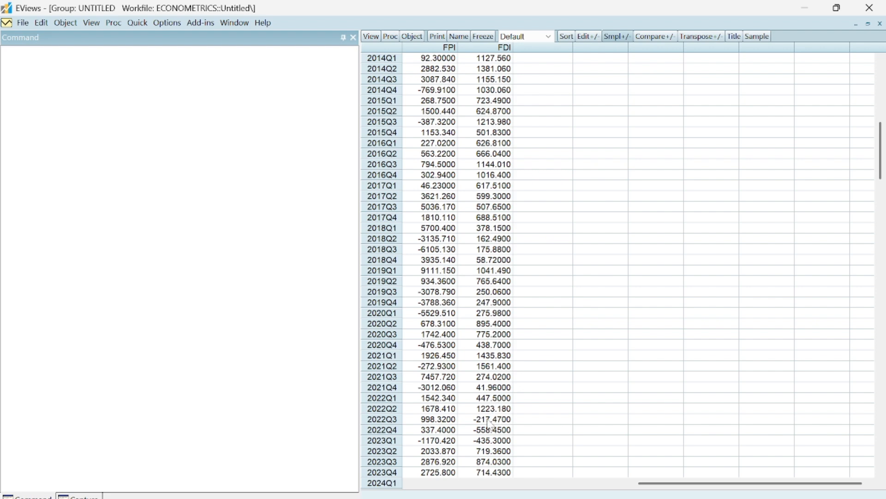
Step: Open the group's graph options and review the choices for graph data, orientation, axis borders, multiple series and general graph type
{"action": "left_click", "coordinate": [377, 37]}
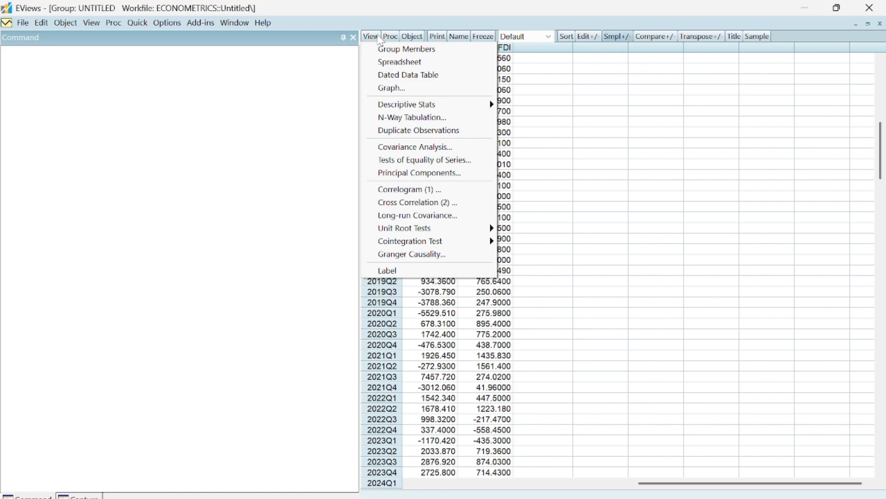
{"action": "left_click", "coordinate": [394, 89]}
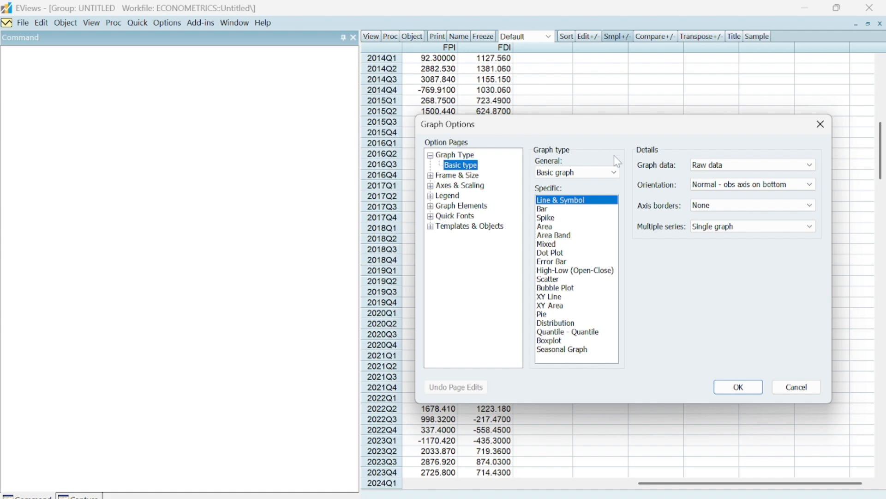
{"action": "left_click", "coordinate": [809, 227]}
{"action": "left_click", "coordinate": [809, 231]}
{"action": "left_click", "coordinate": [812, 206]}
{"action": "left_click", "coordinate": [812, 208]}
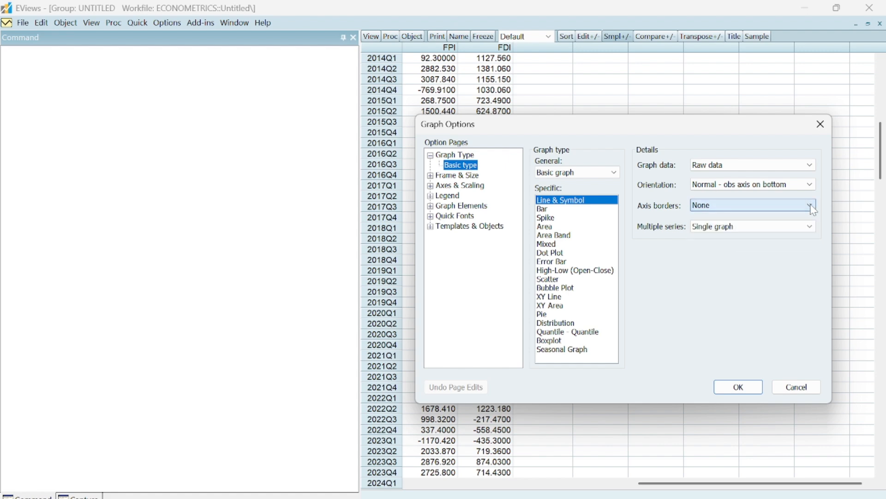
{"action": "left_click", "coordinate": [811, 185]}
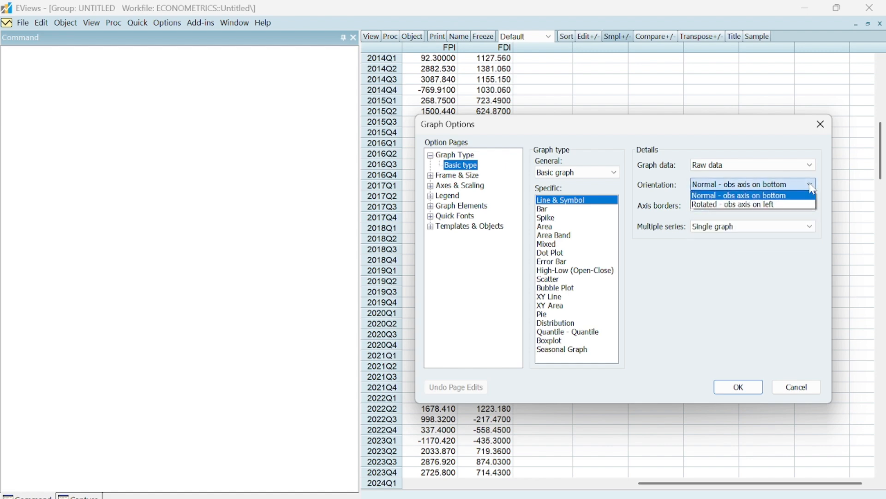
{"action": "left_click", "coordinate": [813, 187]}
{"action": "left_click", "coordinate": [810, 166]}
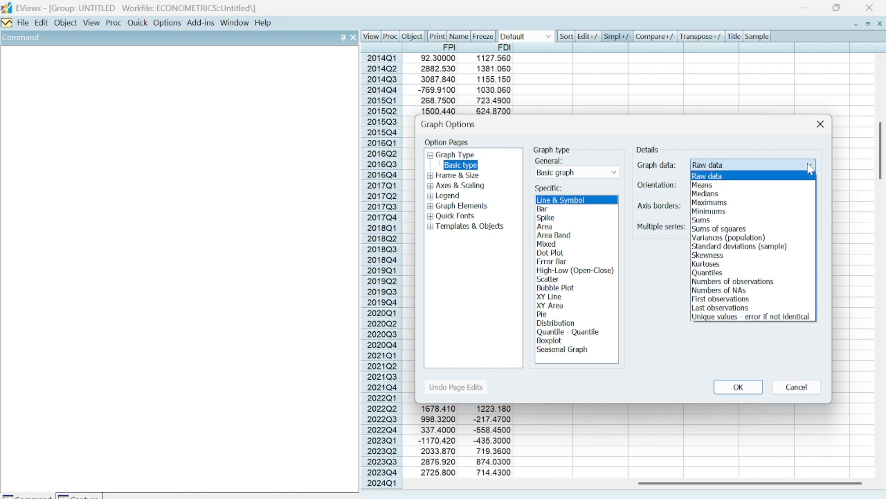
{"action": "left_click", "coordinate": [811, 167]}
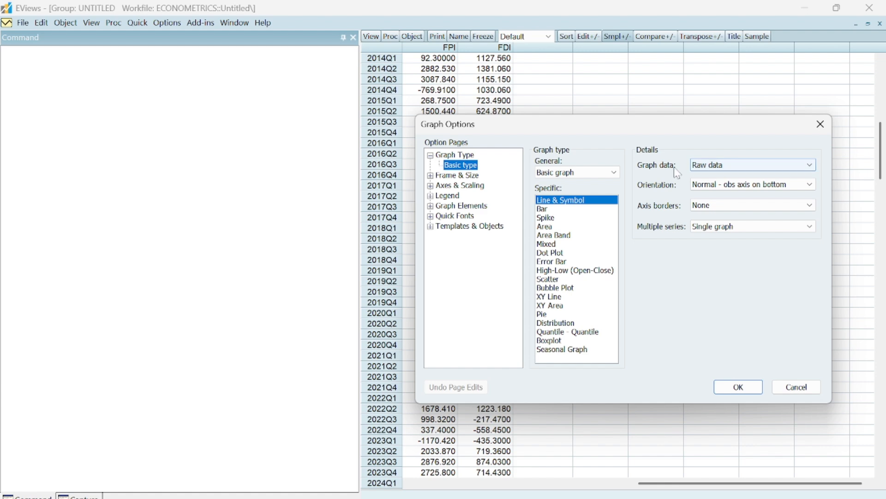
{"action": "left_click", "coordinate": [618, 176]}
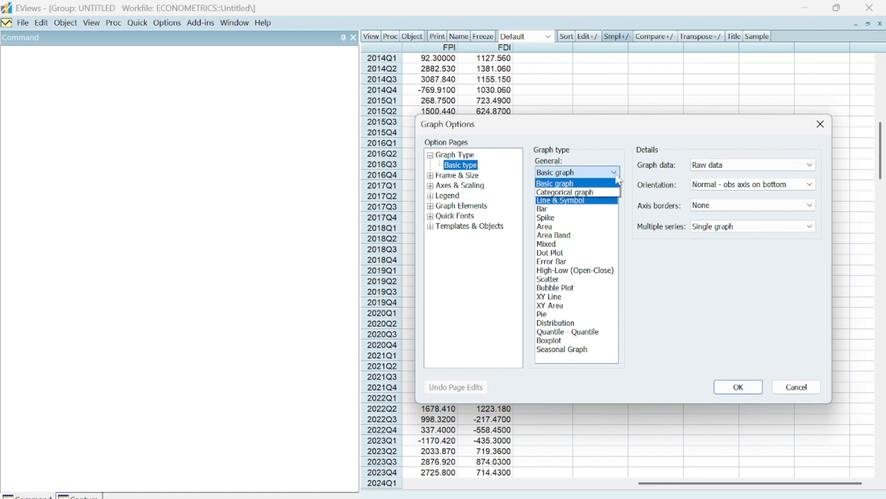
{"action": "left_click", "coordinate": [617, 176]}
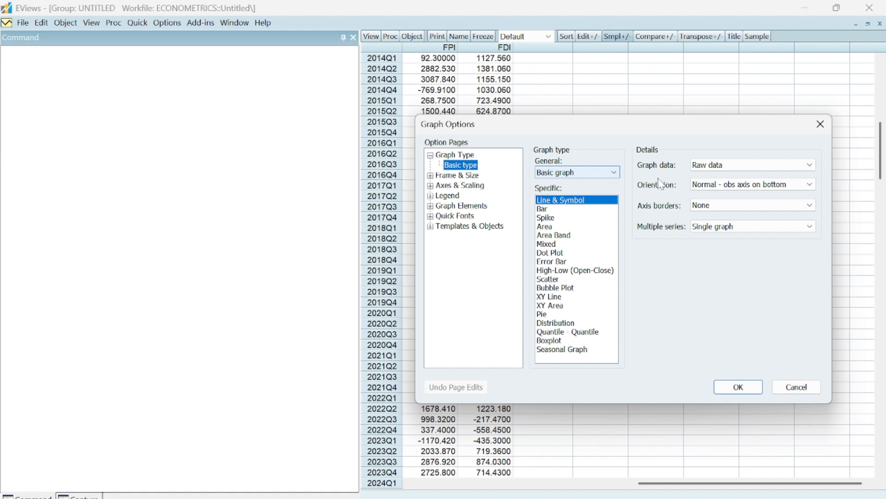
{"action": "left_click", "coordinate": [722, 207]}
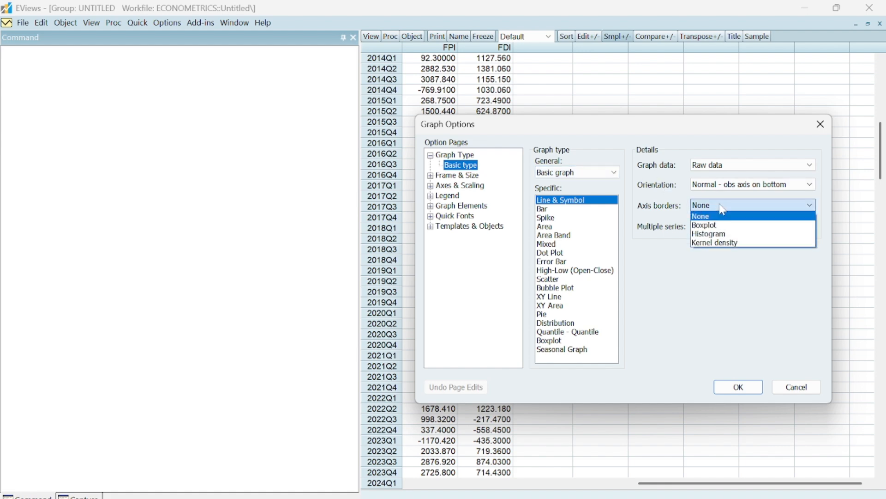
{"action": "left_click", "coordinate": [723, 210]}
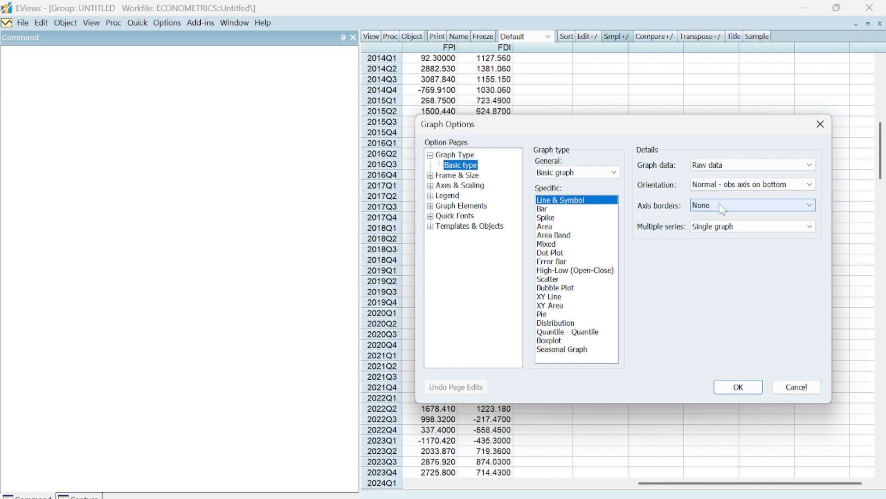
{"action": "left_click", "coordinate": [585, 172]}
{"action": "left_click", "coordinate": [590, 183]}
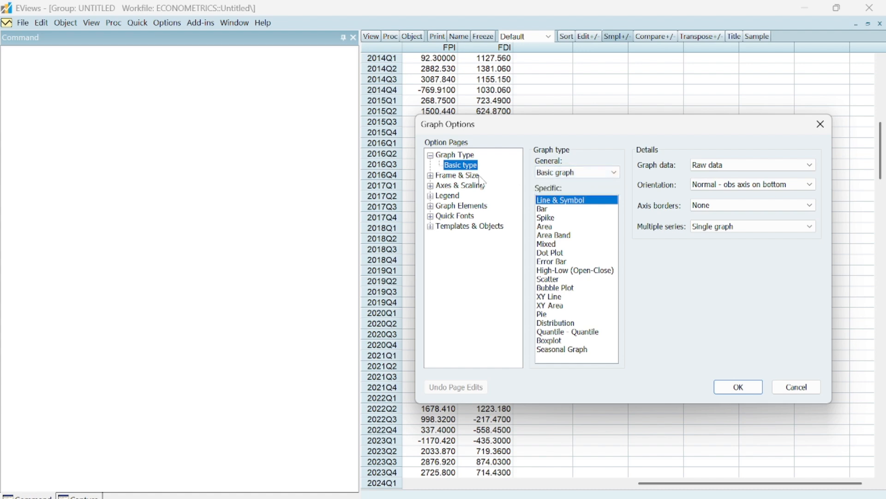
Step: Assign FPI to the right axis in the data scaling options, plot the dual-axis line graph and compare both series around 2019
{"action": "left_click", "coordinate": [430, 186]}
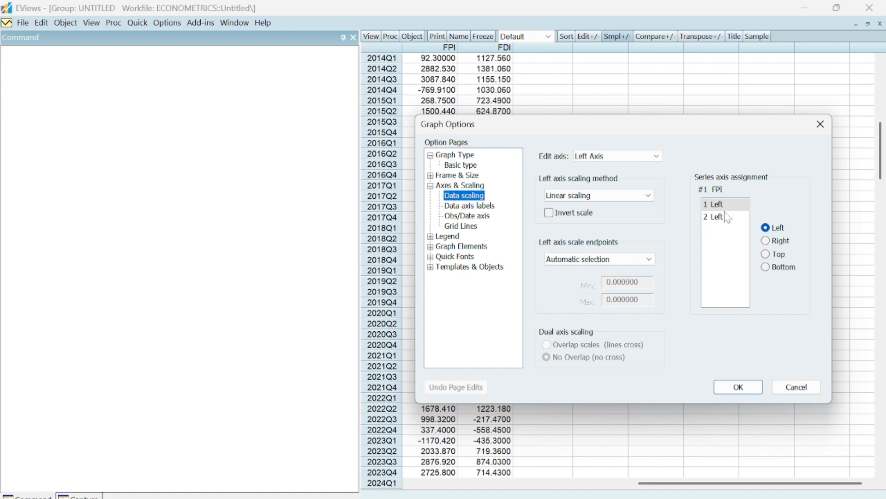
{"action": "left_click", "coordinate": [765, 241]}
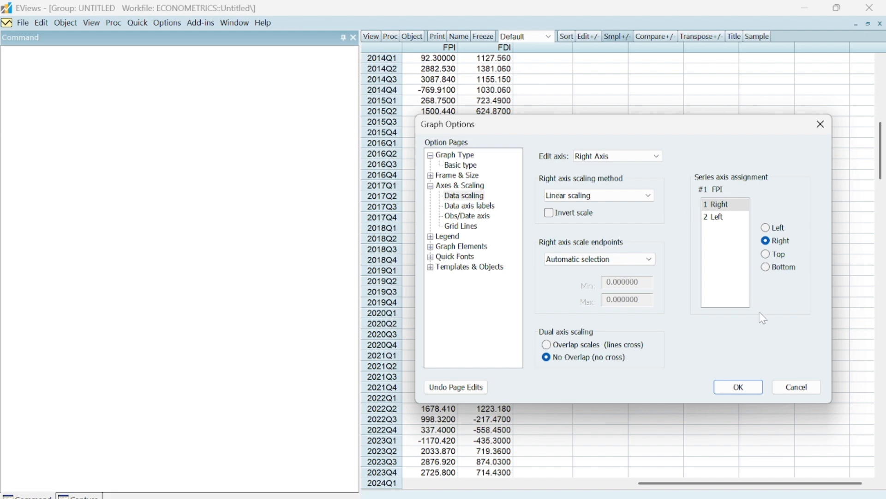
{"action": "left_click", "coordinate": [767, 228]}
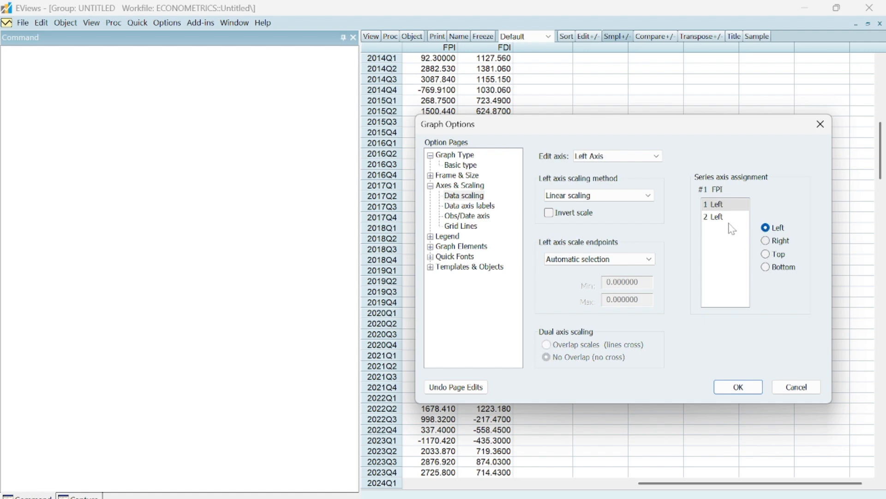
{"action": "left_click", "coordinate": [766, 242]}
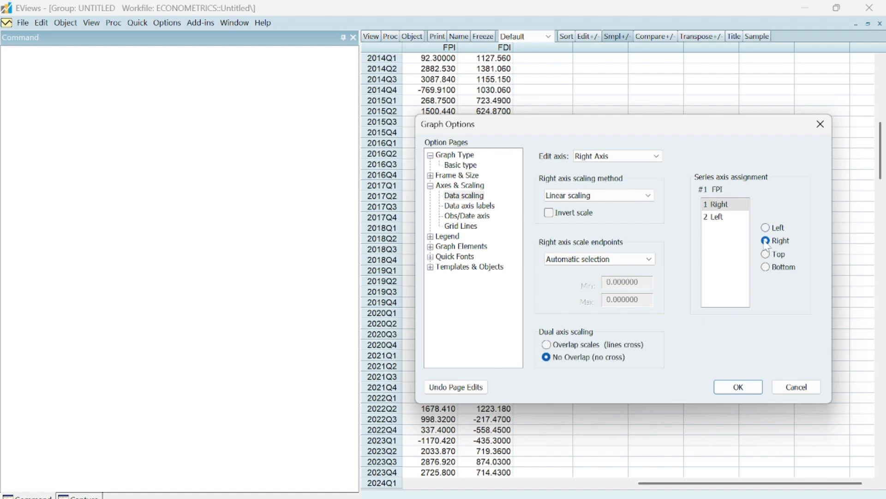
{"action": "left_click", "coordinate": [741, 391]}
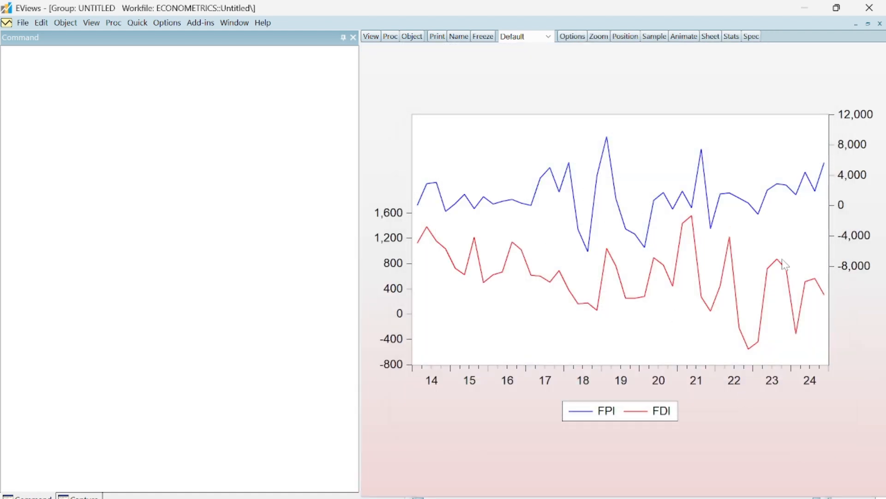
{"action": "mouse_move", "coordinate": [785, 264]}
{"action": "mouse_move", "coordinate": [618, 194]}
{"action": "mouse_move", "coordinate": [607, 258]}
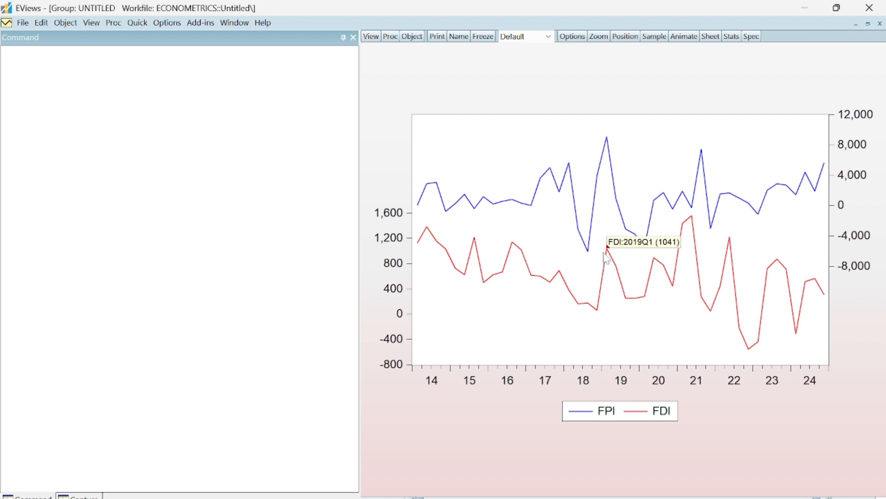
{"action": "mouse_move", "coordinate": [609, 148]}
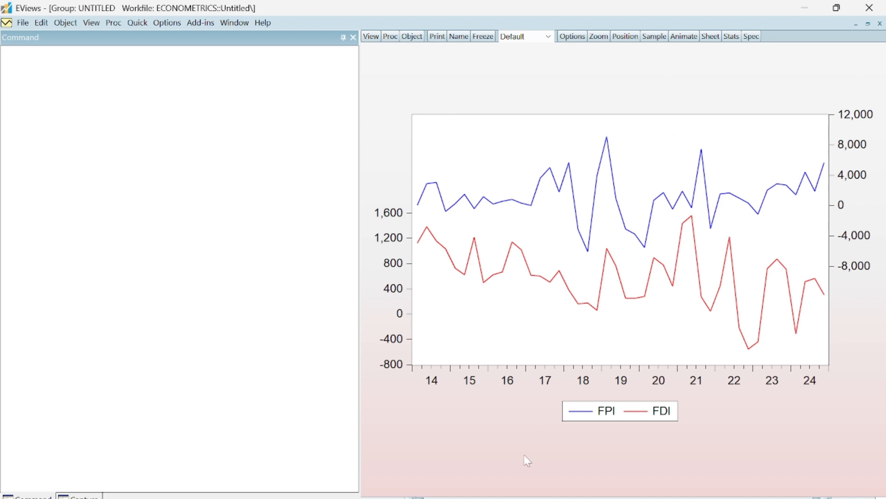
Step: Limit the combined FPI and FDI graph to 2020Q4–2024Q4 and compare the two series over that period
{"action": "left_click_drag", "start_coordinate": [420, 498], "coordinate": [517, 498]}
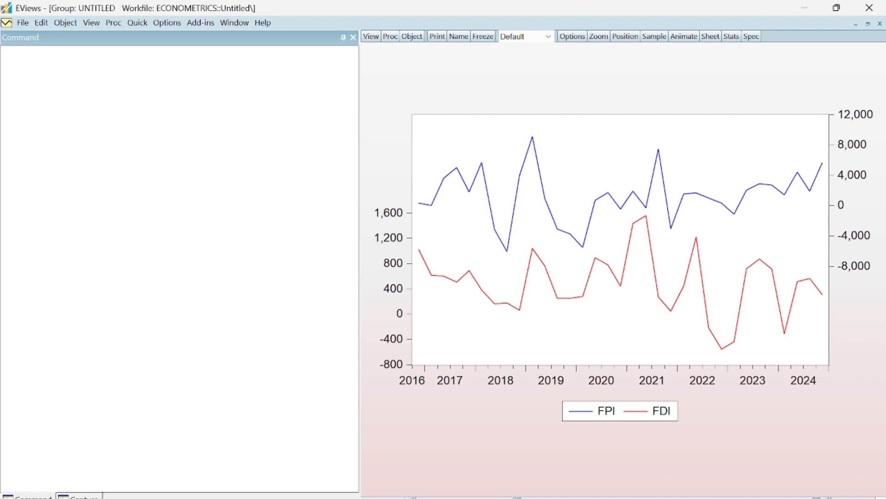
{"action": "left_click_drag", "start_coordinate": [572, 497], "coordinate": [663, 497]}
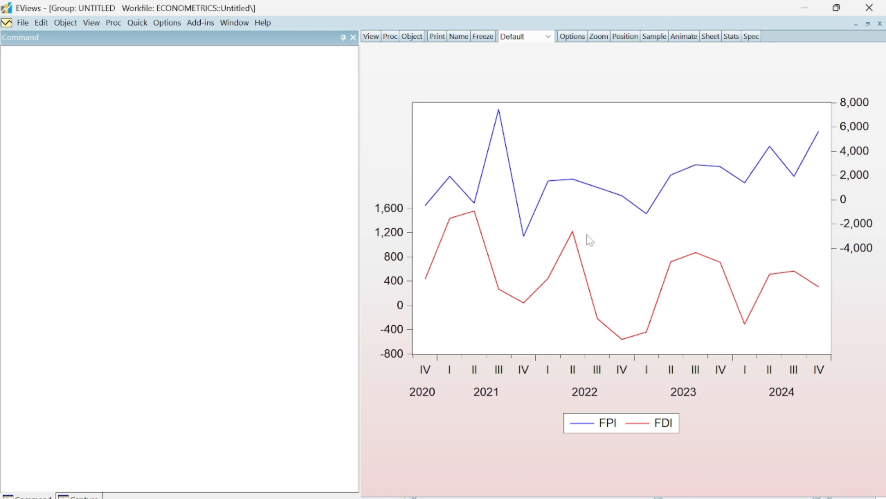
{"action": "mouse_move", "coordinate": [746, 177]}
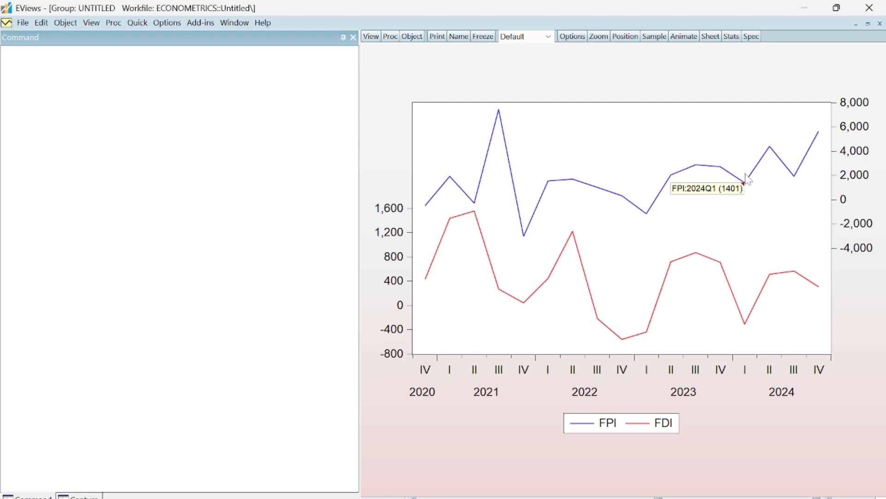